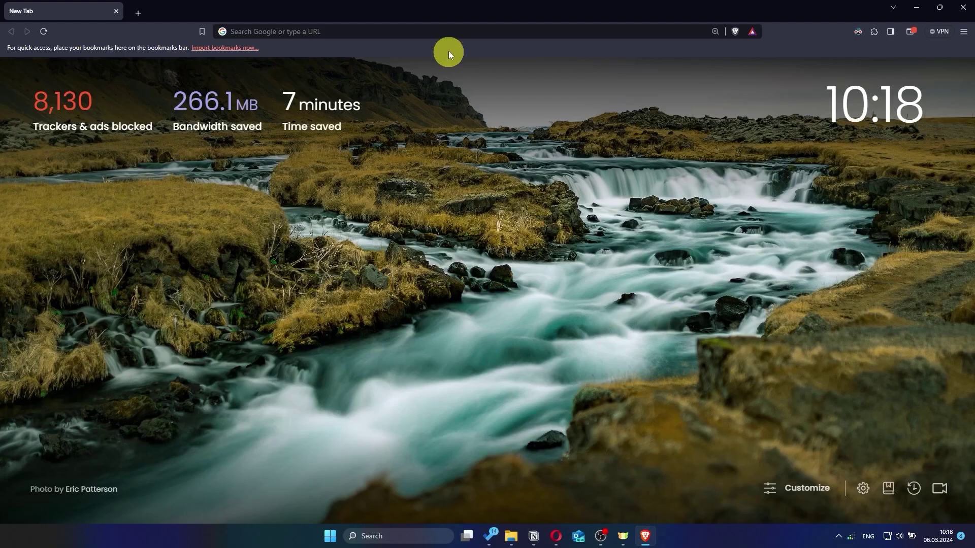
Go to asusrouter.com in the browser
{"action": "left_click", "coordinate": [447, 32]}
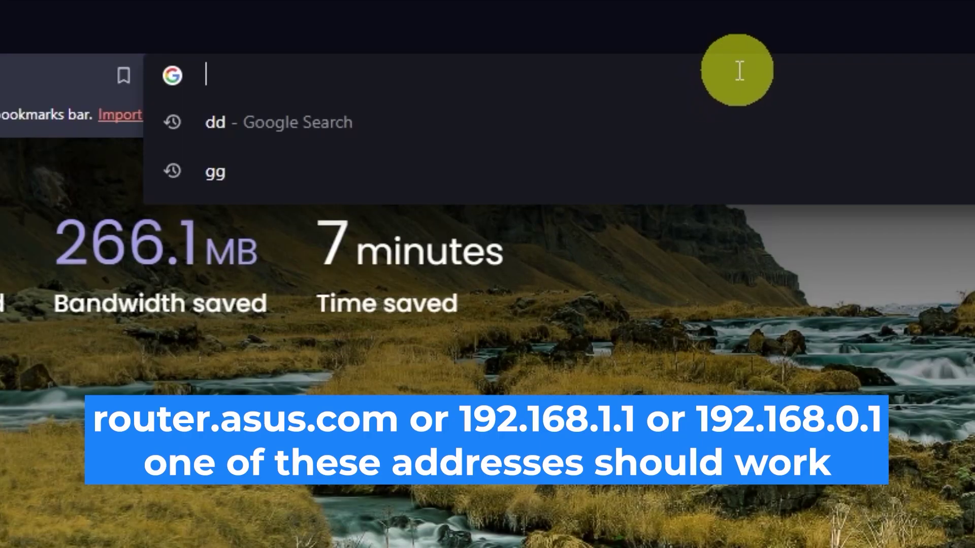
{"action": "type", "text": "as"}
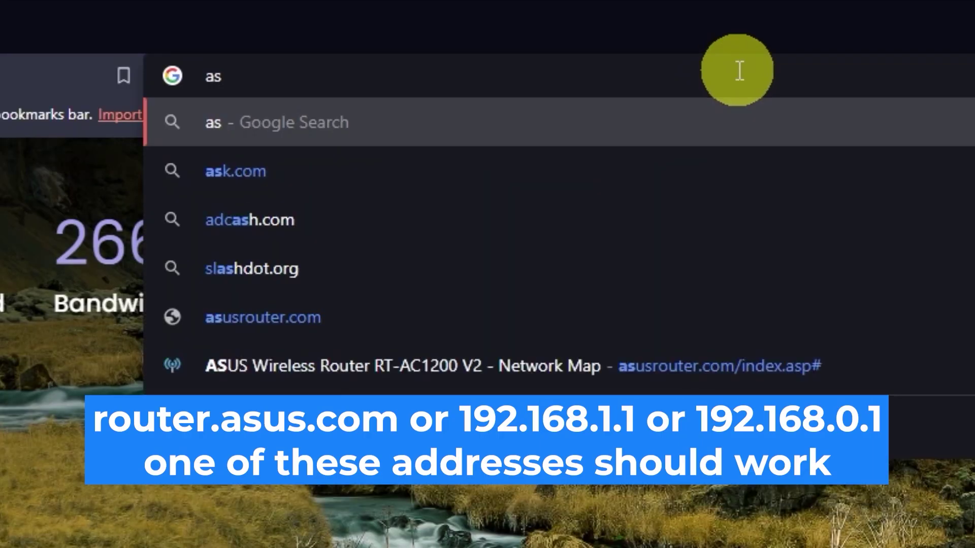
{"action": "type", "text": "usroute"}
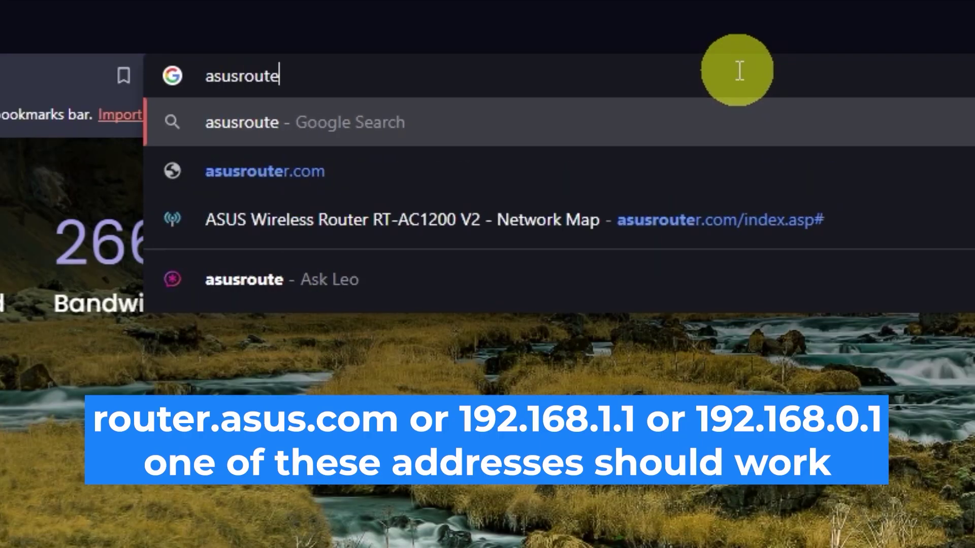
{"action": "type", "text": "r.com"}
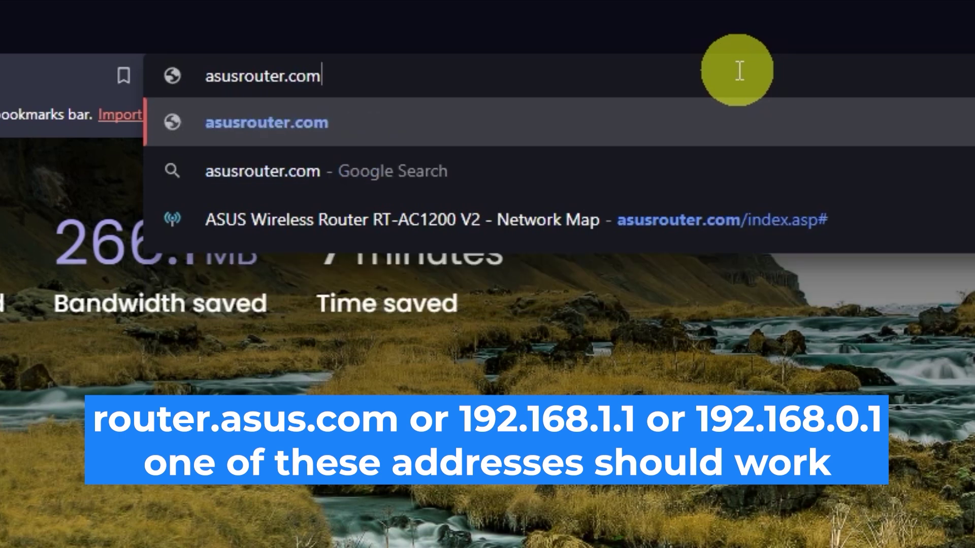
{"action": "key", "text": "Return"}
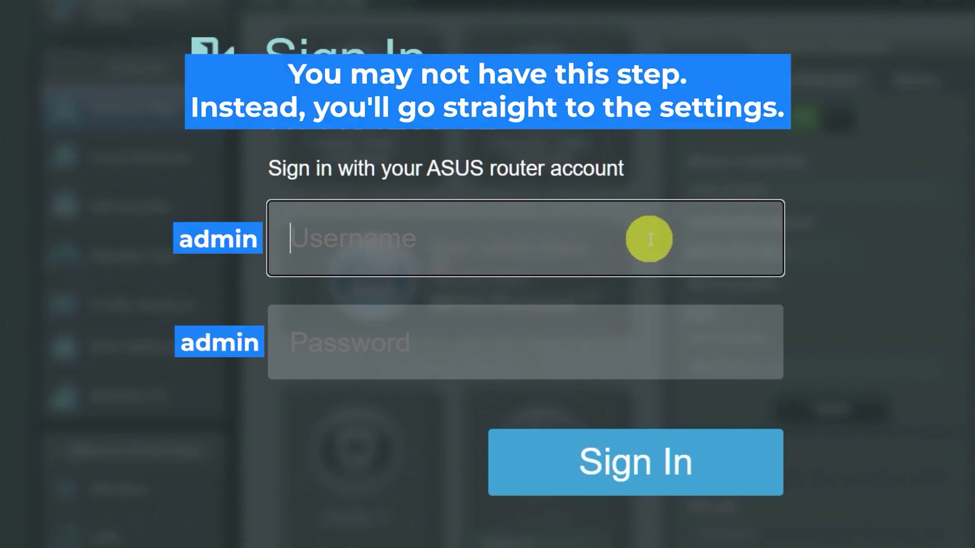
Sign in with the router's default admin username and password
{"action": "type", "text": "admin"}
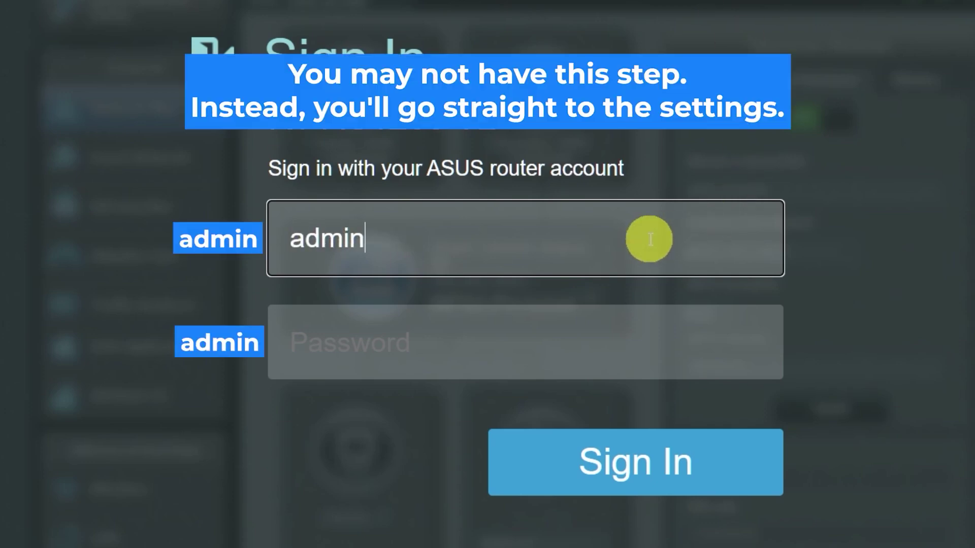
{"action": "left_click", "coordinate": [609, 346]}
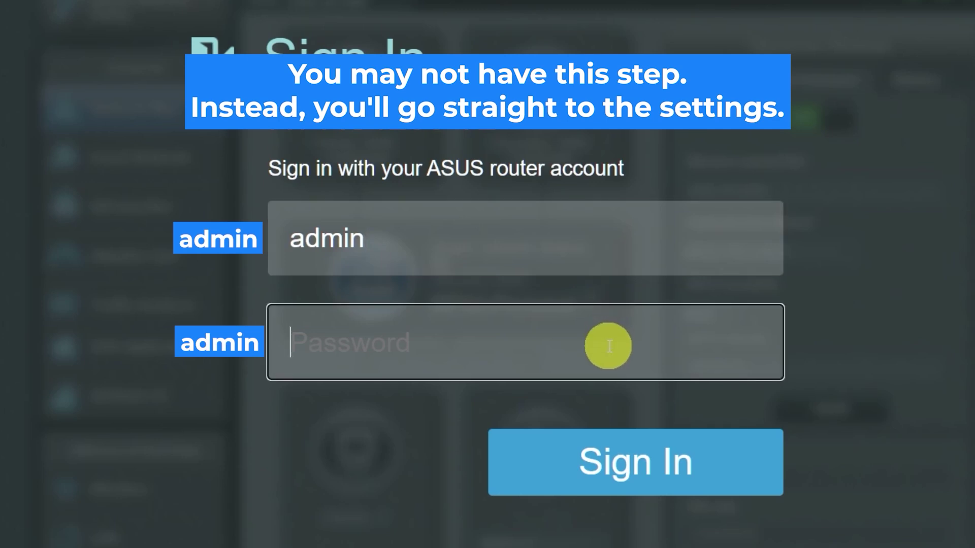
{"action": "type", "text": "admin"}
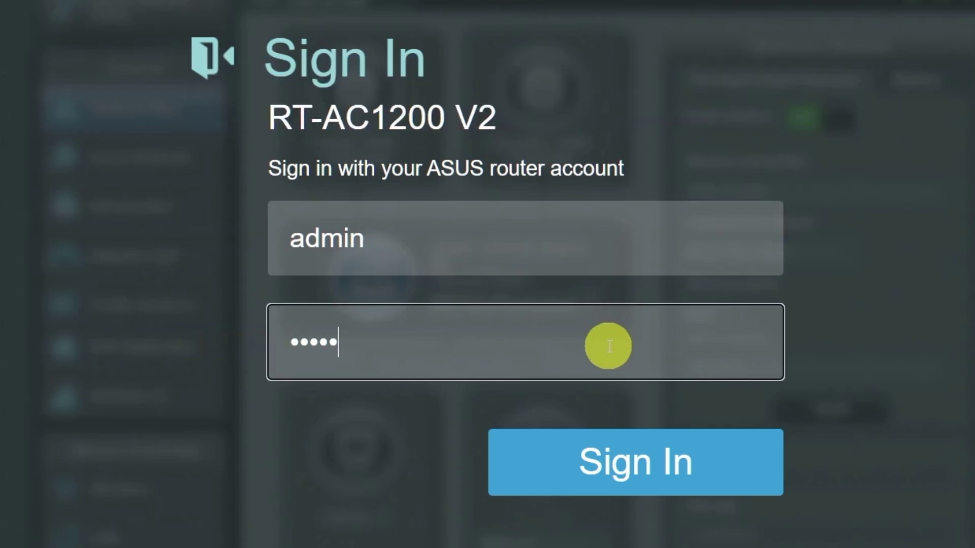
{"action": "left_click", "coordinate": [620, 462]}
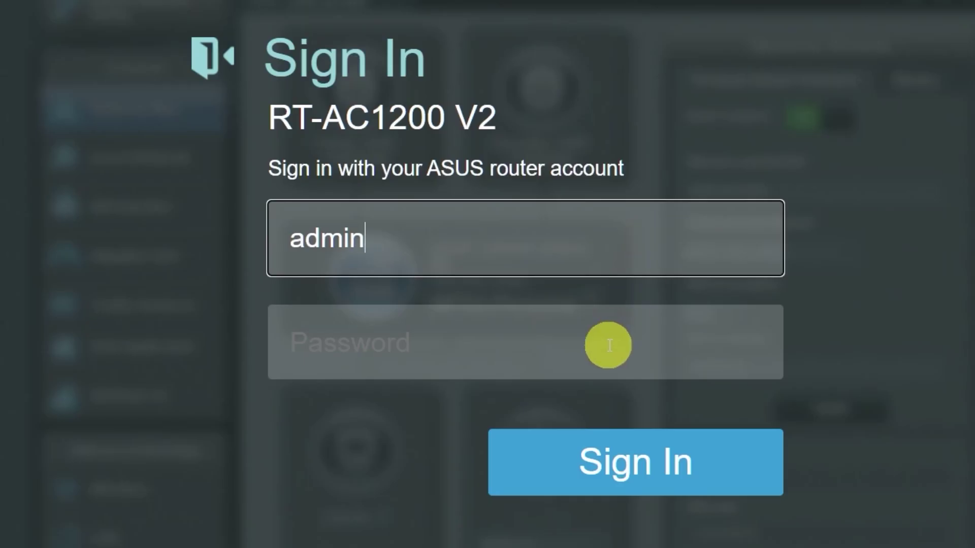
Re-enter the factory default admin username and password on the Sign In page and sign in
{"action": "left_click", "coordinate": [607, 343]}
{"action": "type", "text": "admin"}
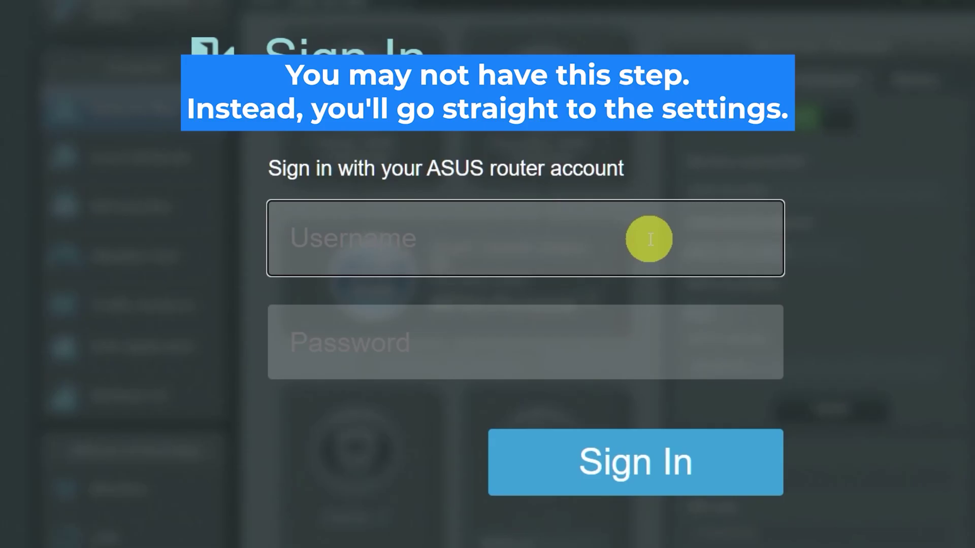
{"action": "type", "text": "admin"}
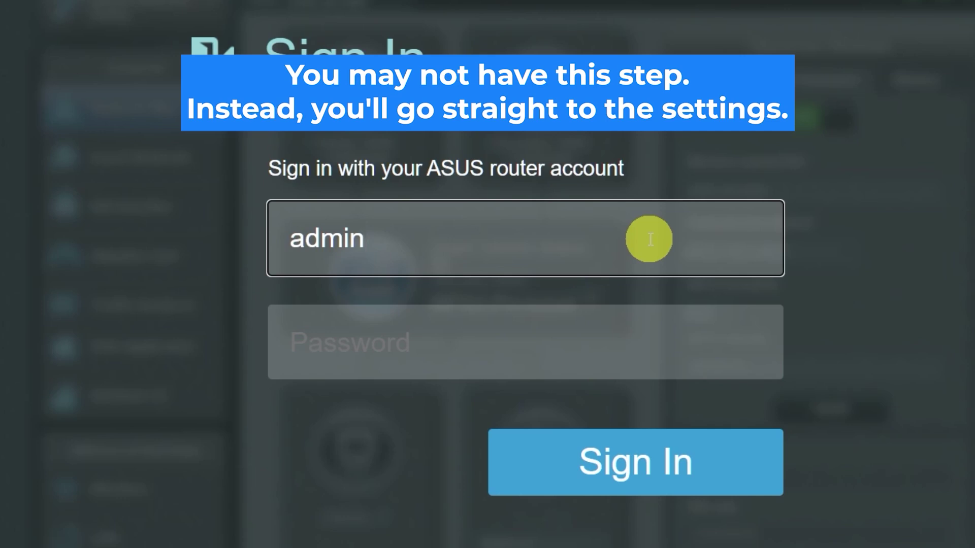
{"action": "left_click", "coordinate": [608, 345]}
{"action": "type", "text": "admin"}
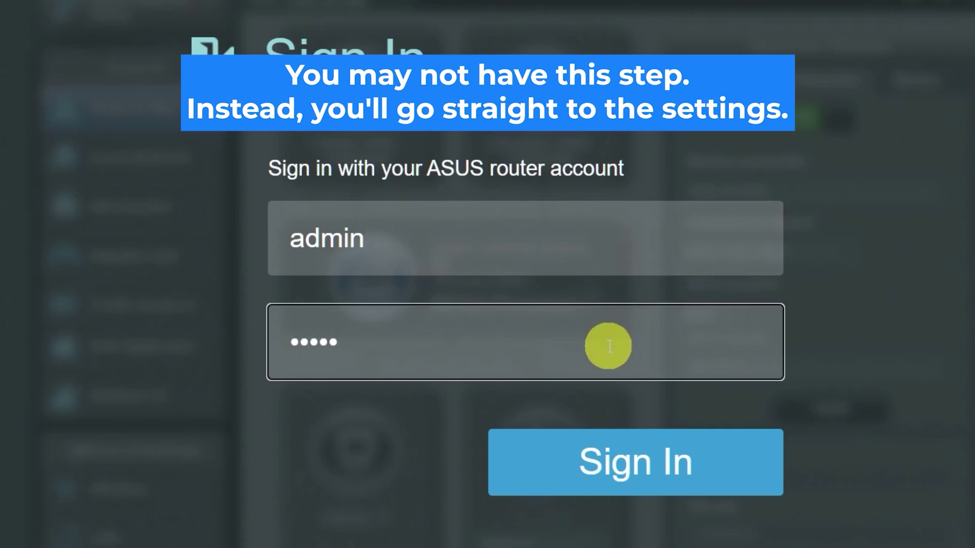
{"action": "left_click", "coordinate": [620, 457]}
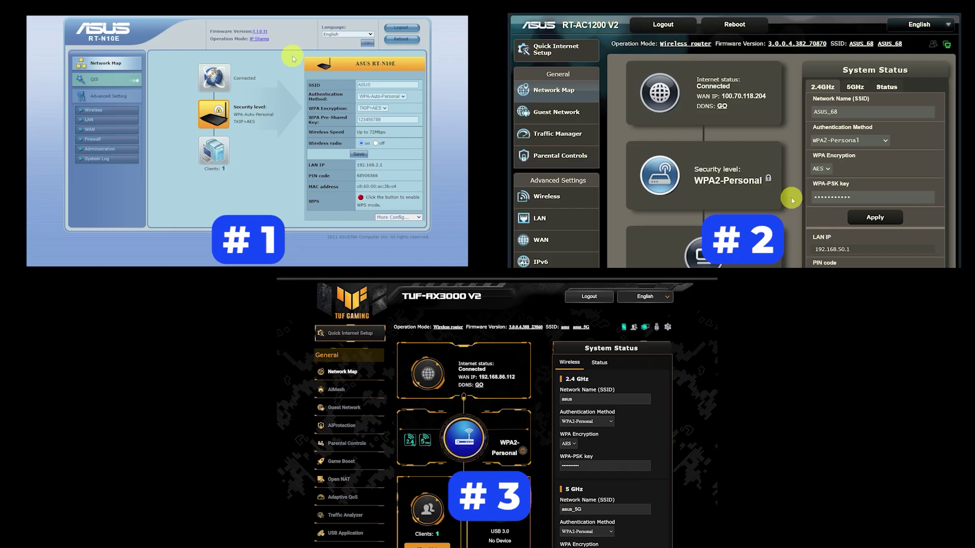
Open the WAN Internet Connection settings under Advanced Settings and apply them
{"action": "left_click", "coordinate": [104, 131]}
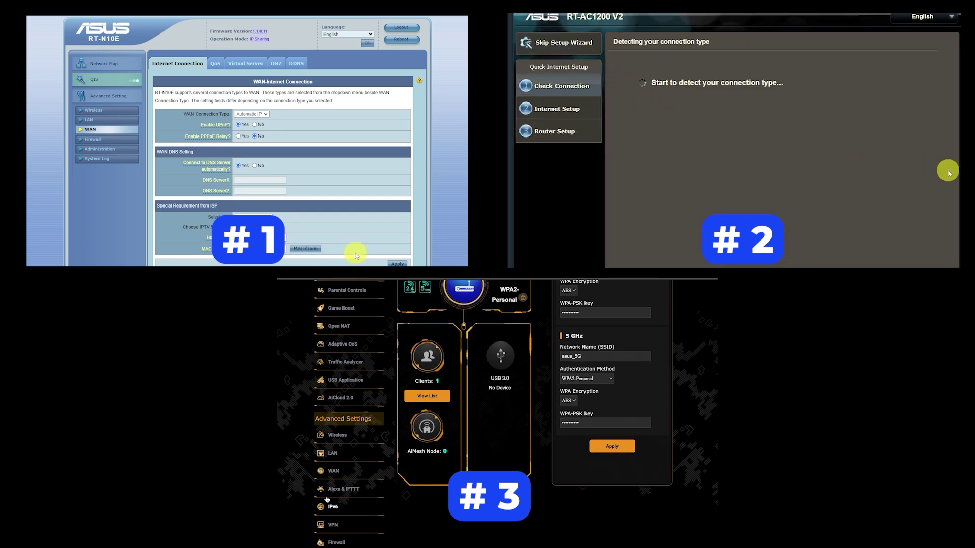
{"action": "left_click", "coordinate": [333, 472]}
{"action": "left_click", "coordinate": [399, 263]}
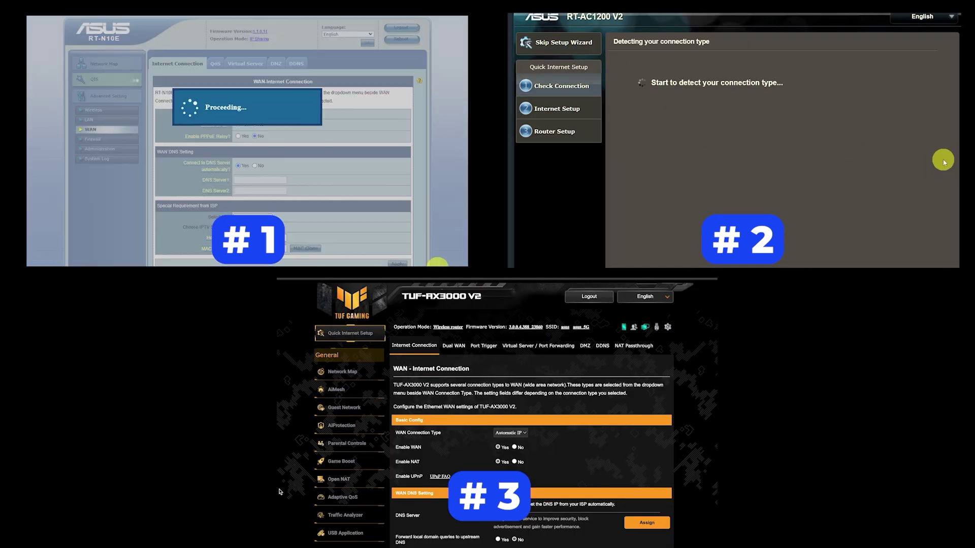
{"action": "scroll", "coordinate": [531, 431], "scroll_direction": "down", "scroll_amount": 6}
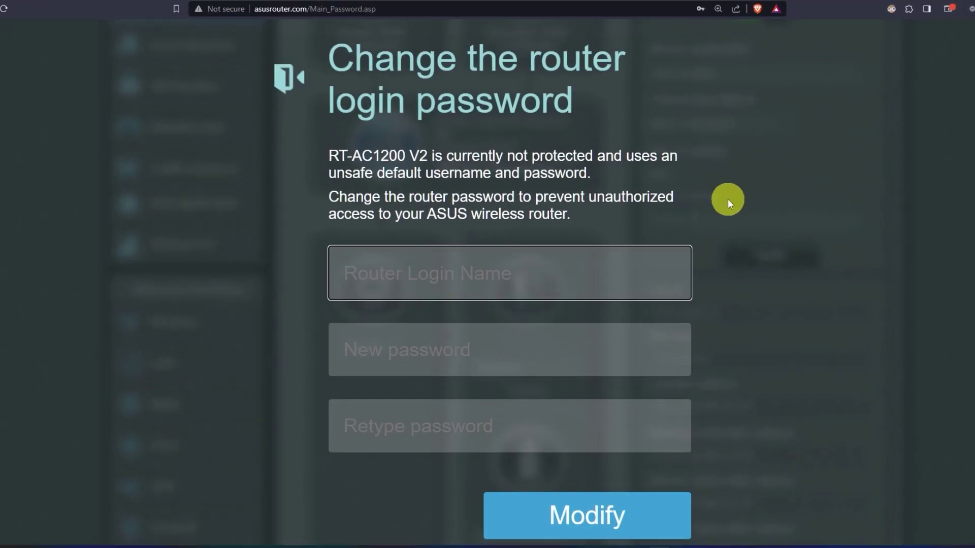
Change the router login name to 'asus' with a new, confirmed password and save it
{"action": "type", "text": "asu"}
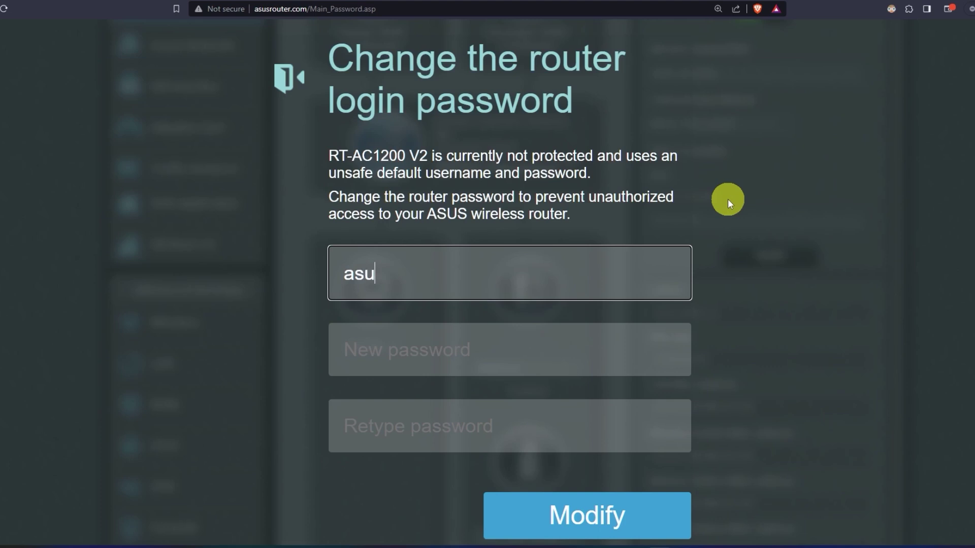
{"action": "type", "text": "s"}
{"action": "left_click", "coordinate": [529, 348]}
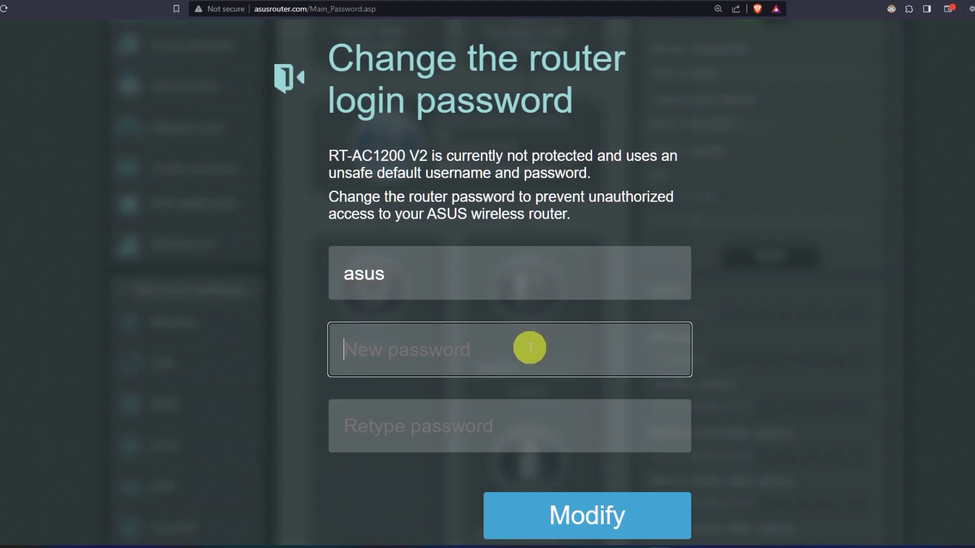
{"action": "type", "text": "•••••••••••"}
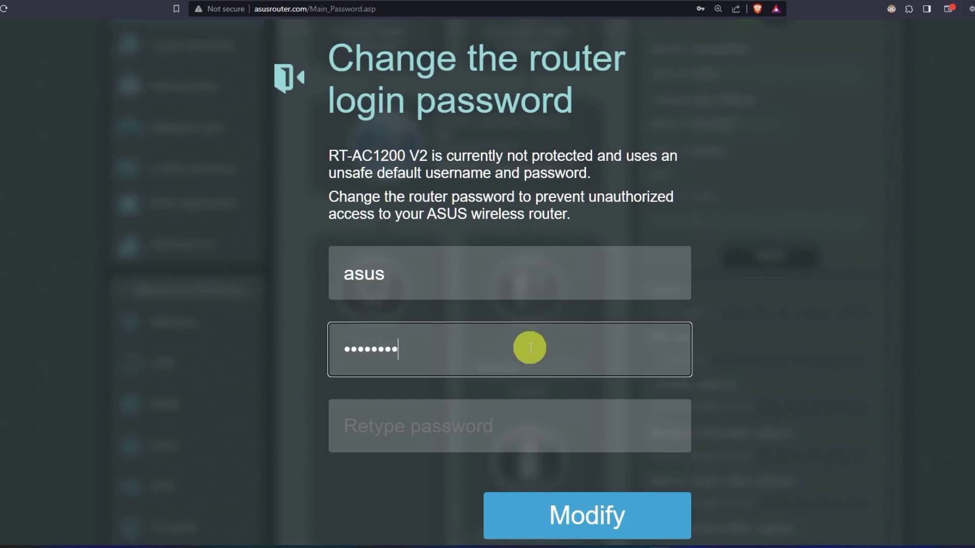
{"action": "left_click", "coordinate": [527, 432]}
{"action": "type", "text": "•••••••••••"}
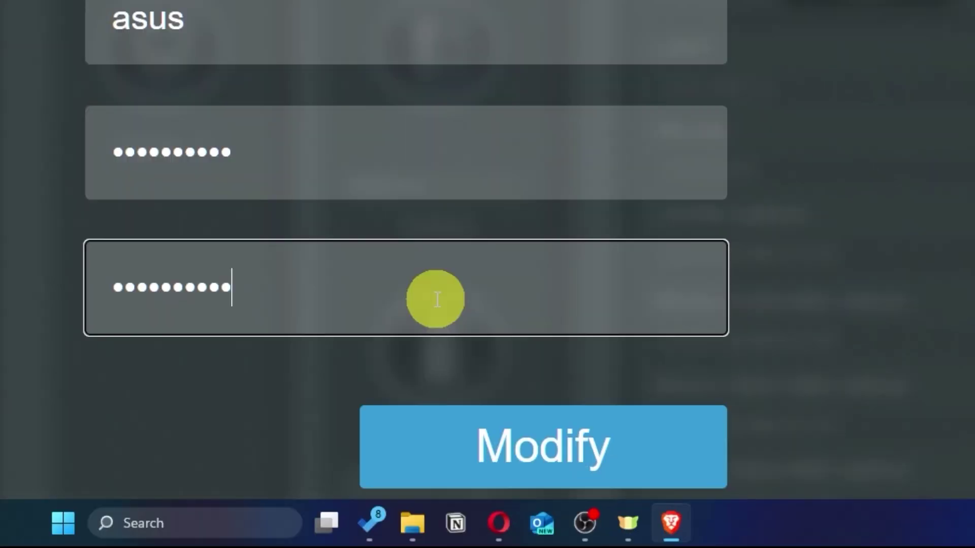
{"action": "left_click", "coordinate": [623, 457]}
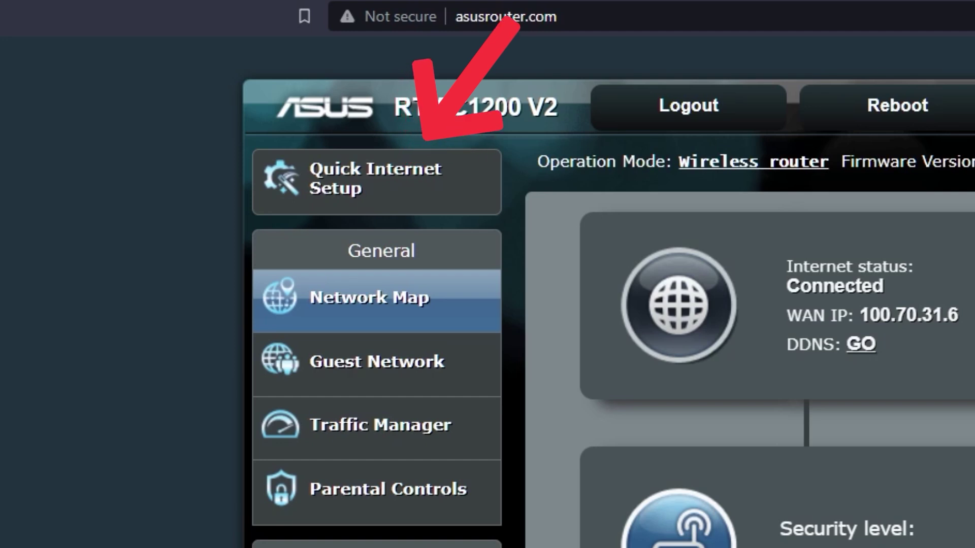
Launch the quick setup wizard and reveal the current 5 GHz and 2.4 GHz Wi-Fi passwords
{"action": "left_click", "coordinate": [429, 200]}
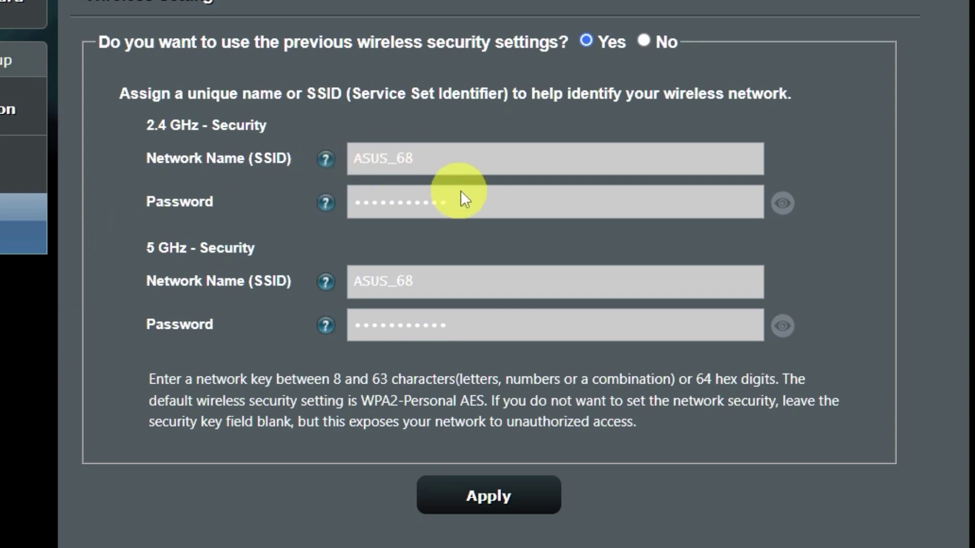
{"action": "left_click", "coordinate": [789, 327]}
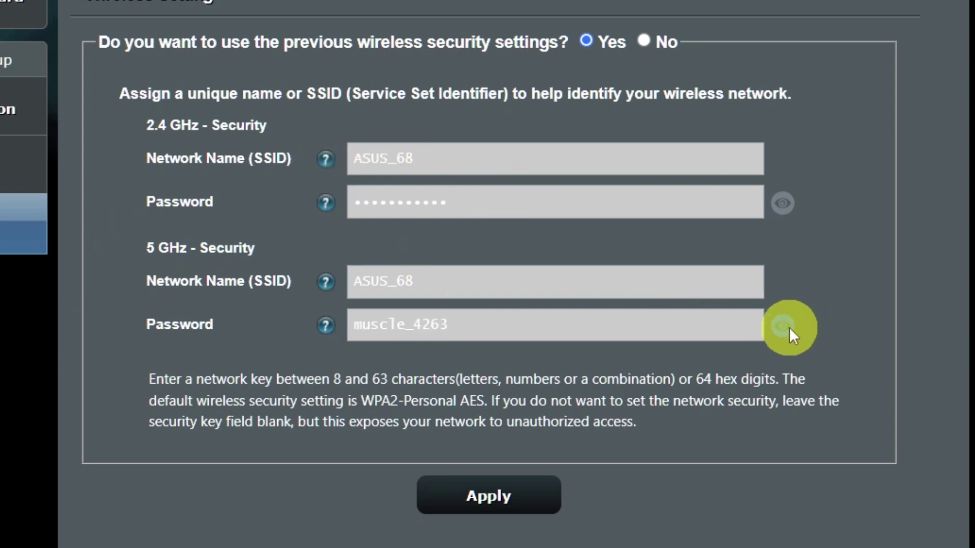
{"action": "left_click", "coordinate": [779, 209]}
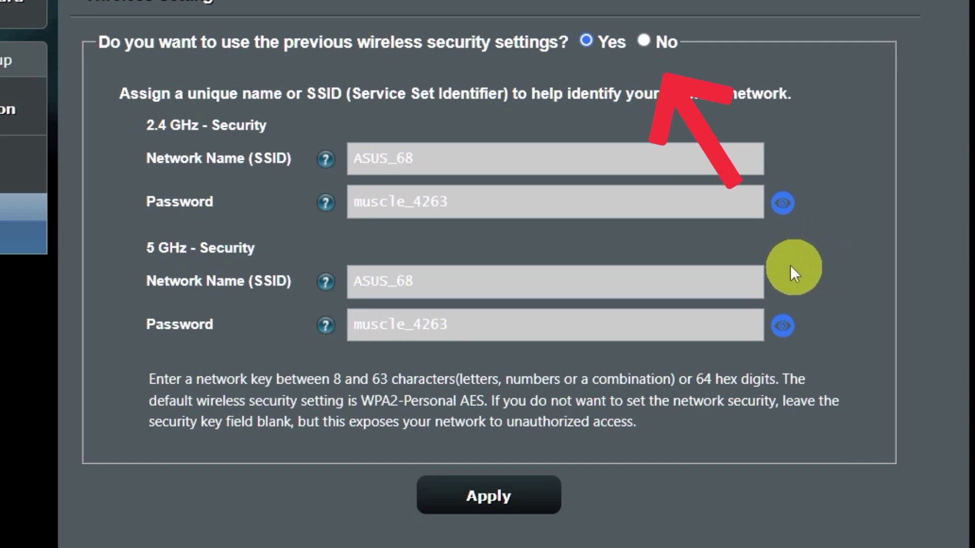
Drop the previous security settings, set a new Wi-Fi password, accept the weak-password warning, and complete setup
{"action": "left_click", "coordinate": [647, 41]}
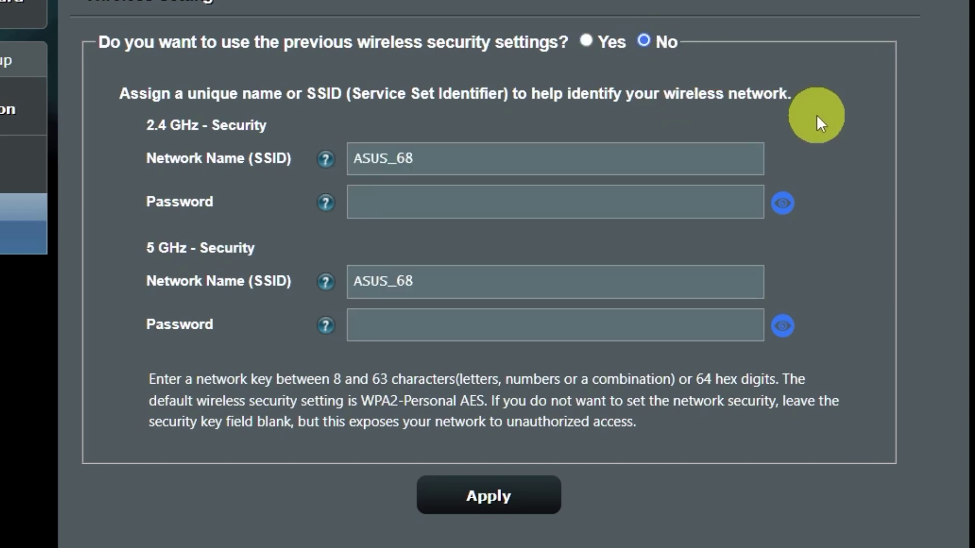
{"action": "left_click", "coordinate": [581, 205]}
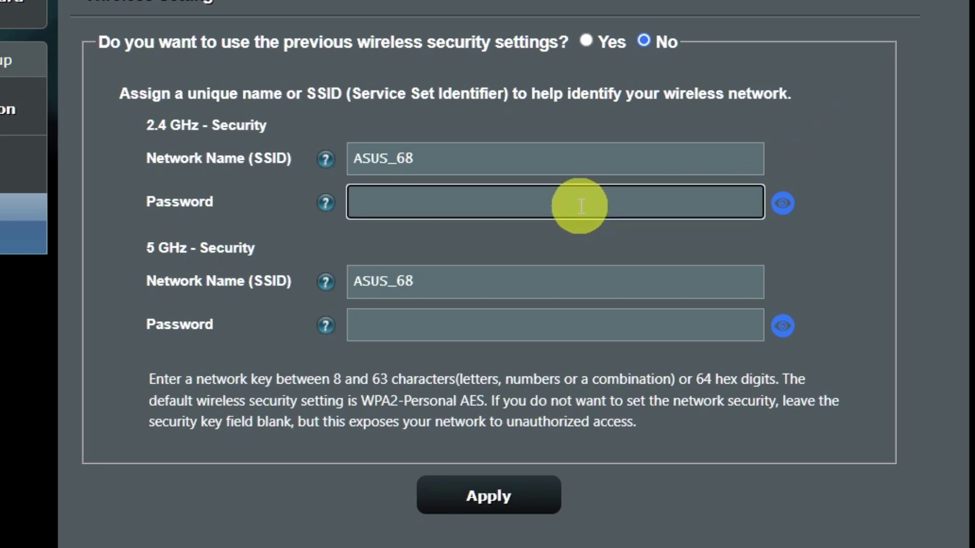
{"action": "type", "text": "1234"}
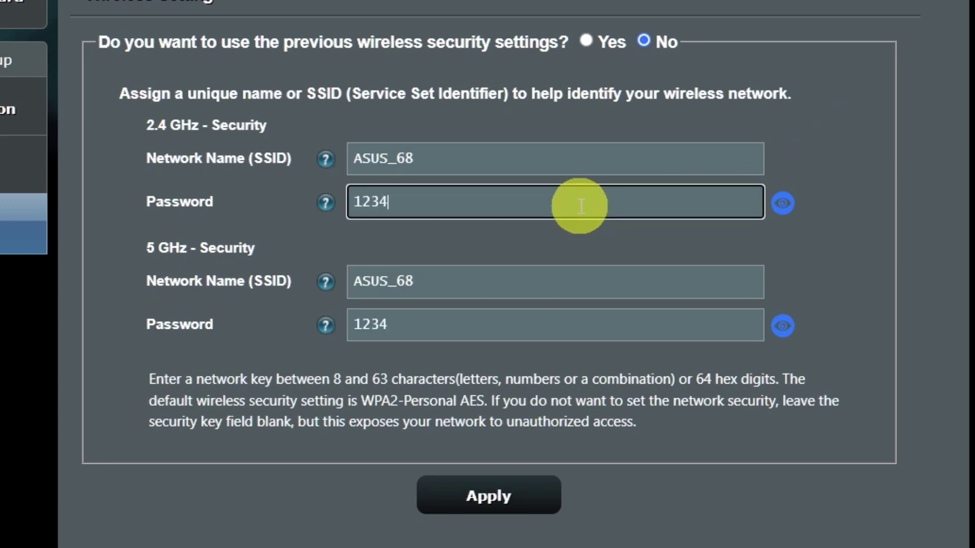
{"action": "type", "text": "56789"}
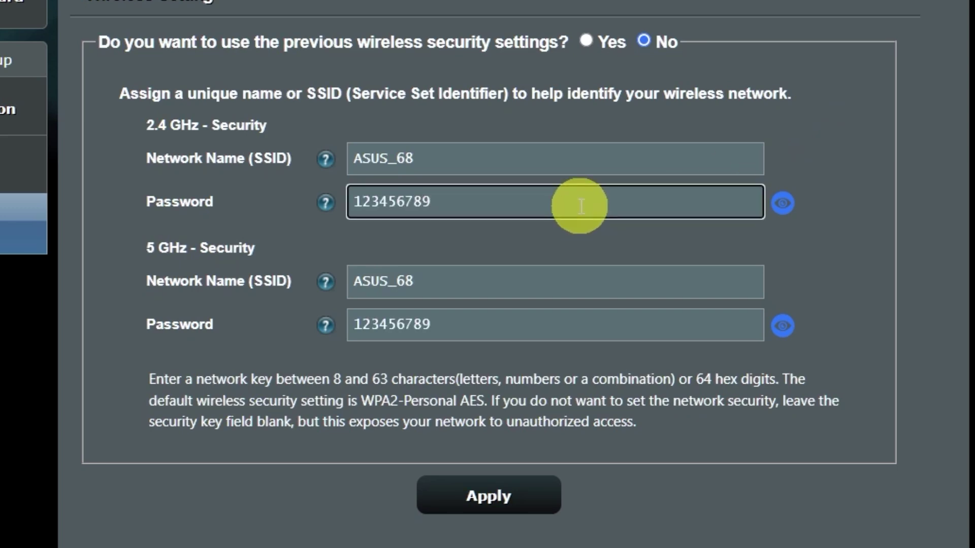
{"action": "left_click", "coordinate": [512, 498]}
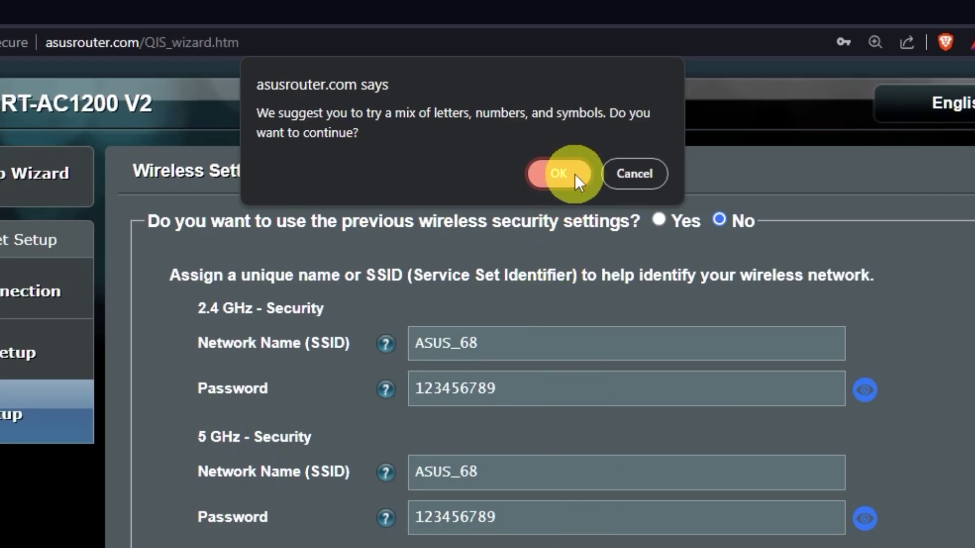
{"action": "left_click", "coordinate": [575, 174]}
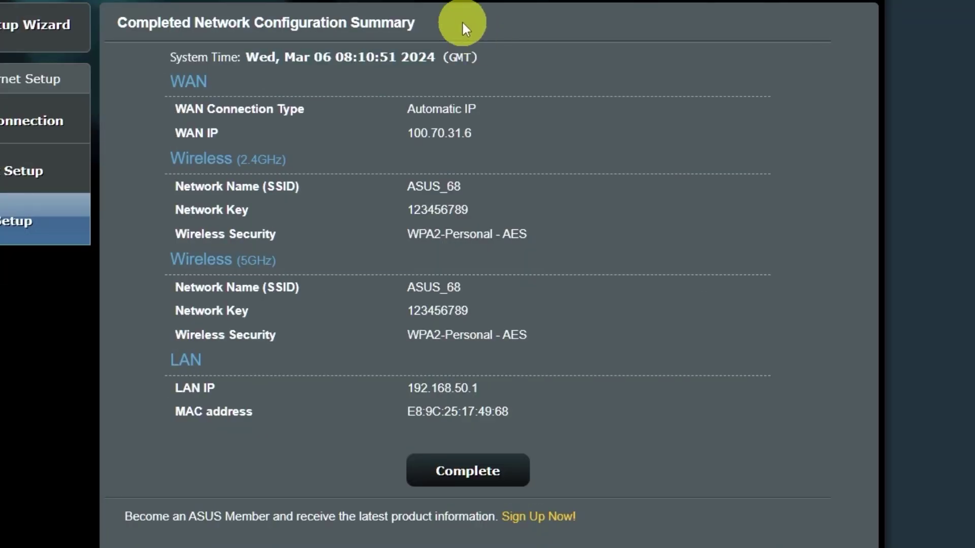
{"action": "left_click", "coordinate": [505, 471]}
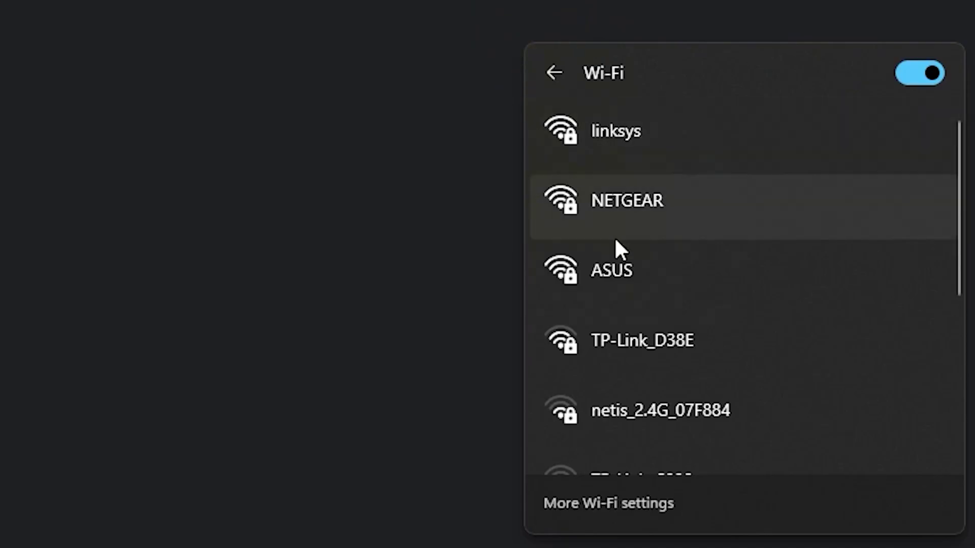
Connect this PC to the ASUS Wi-Fi network using the new security key
{"action": "left_click", "coordinate": [637, 264]}
{"action": "left_click", "coordinate": [812, 380]}
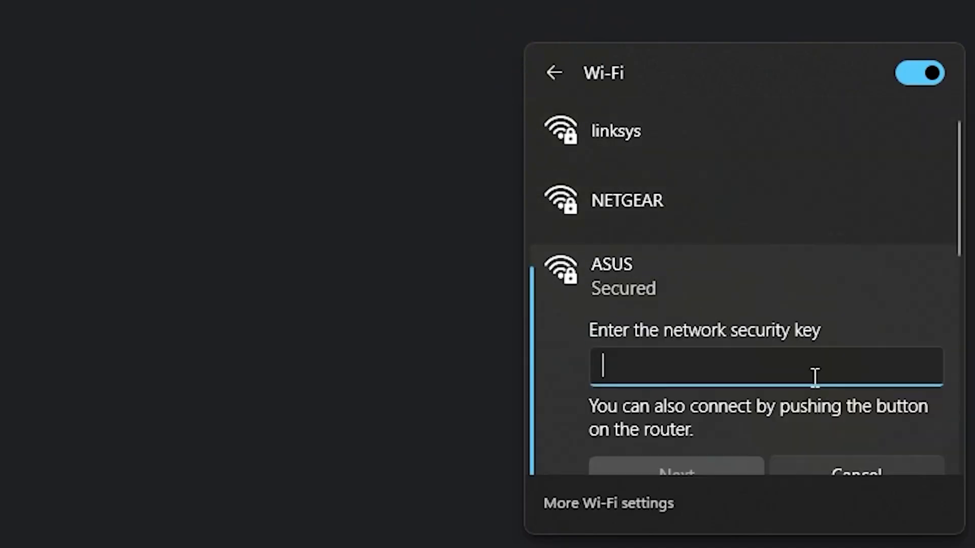
{"action": "type", "text": "•••••••••"}
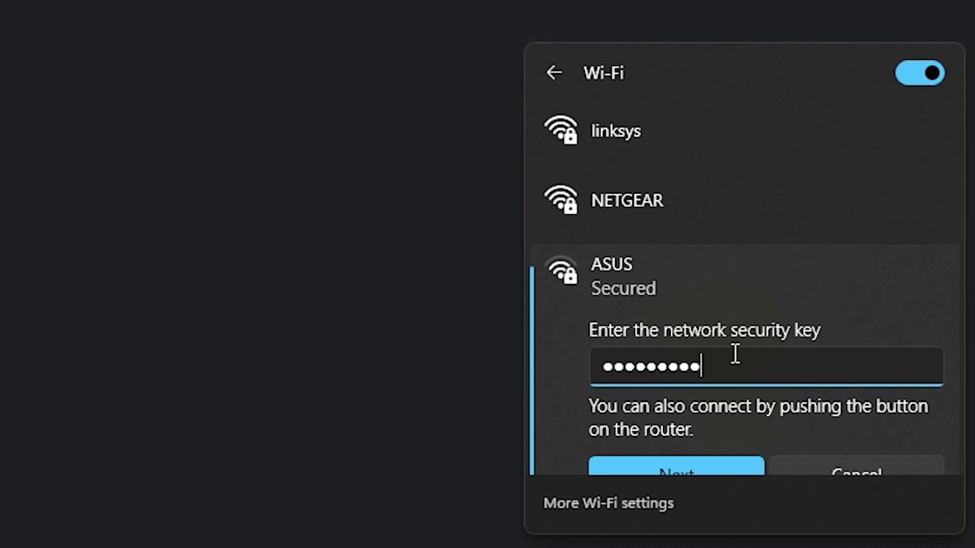
{"action": "left_click", "coordinate": [693, 460]}
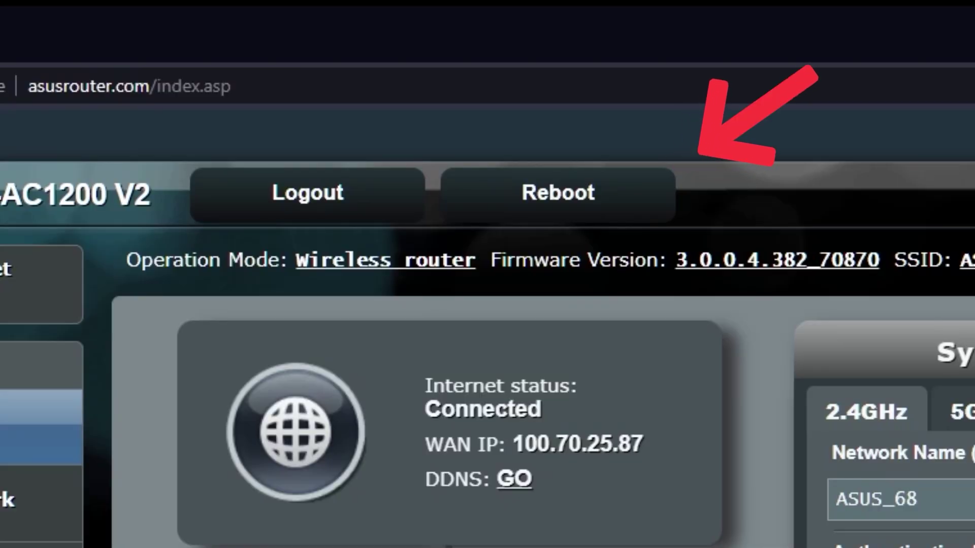
Reboot the router and confirm the restart
{"action": "left_click", "coordinate": [595, 203]}
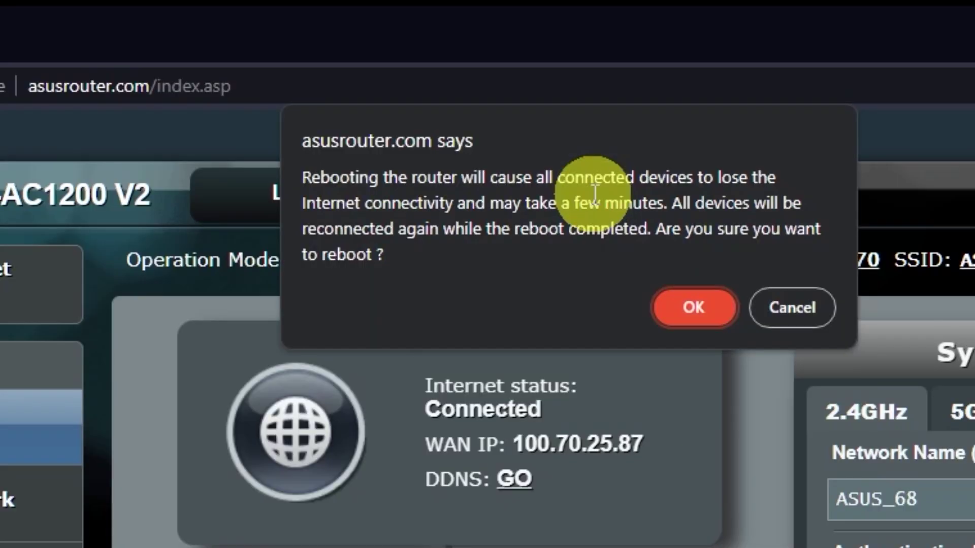
{"action": "left_click", "coordinate": [694, 308]}
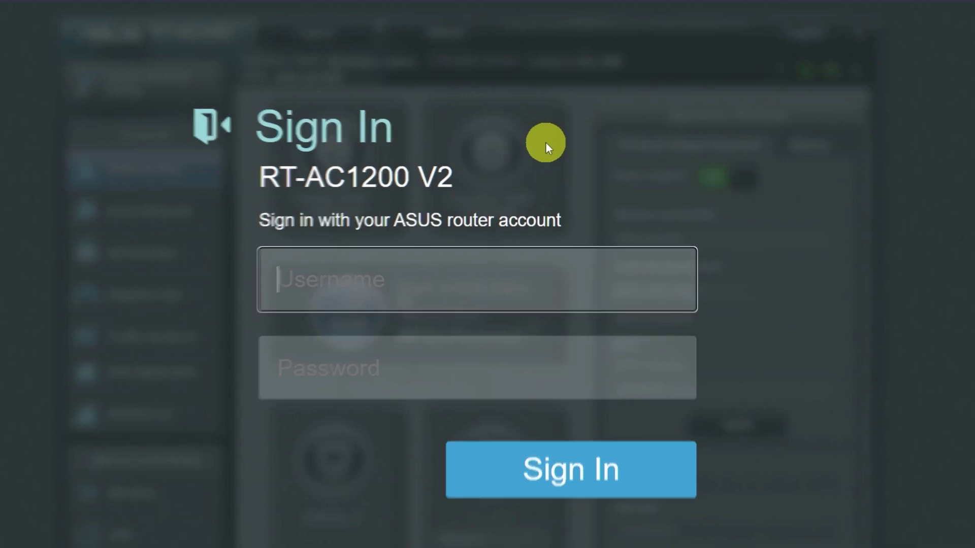
Open a new browser tab and load the router page
{"action": "left_click", "coordinate": [259, 12]}
{"action": "type", "text": "gg"}
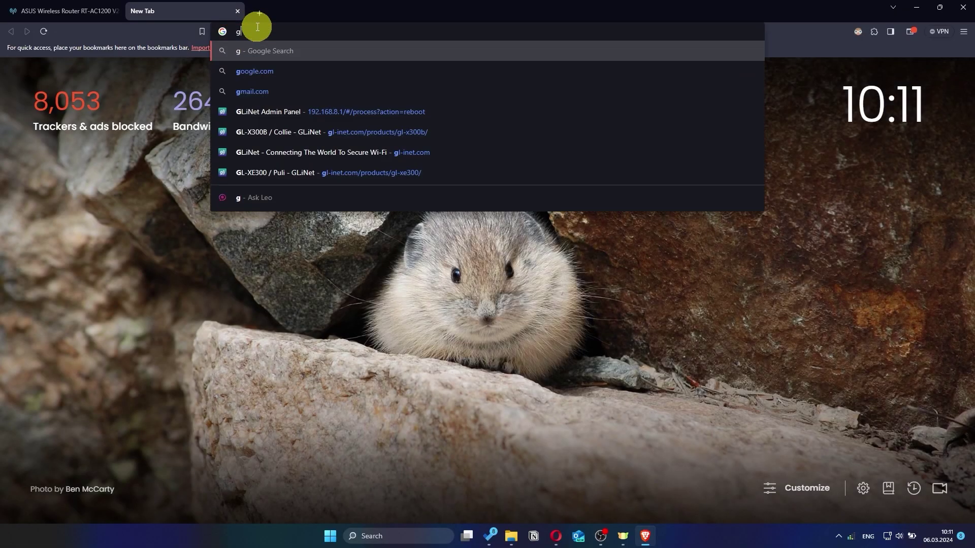
{"action": "key", "text": "Return"}
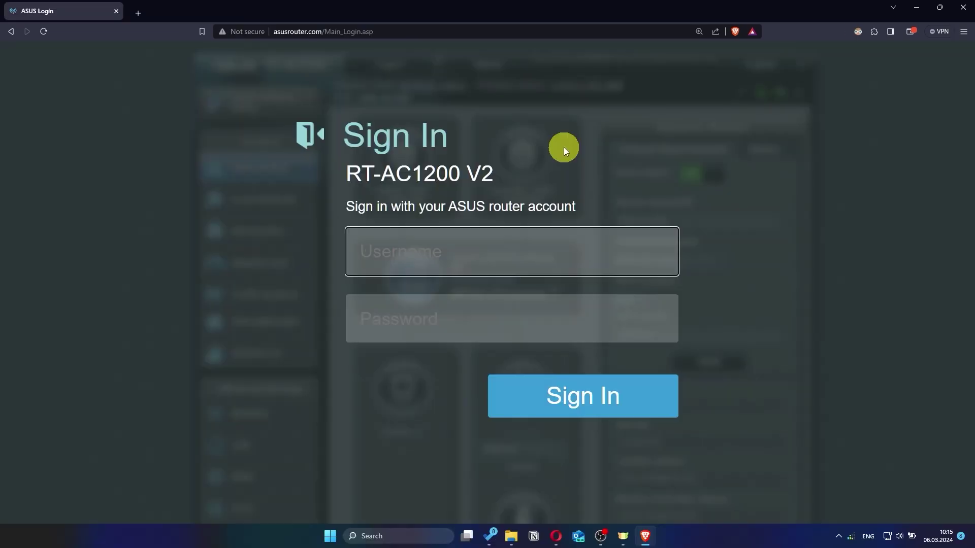
Sign in with login name 'asus' and the new password
{"action": "type", "text": "asus"}
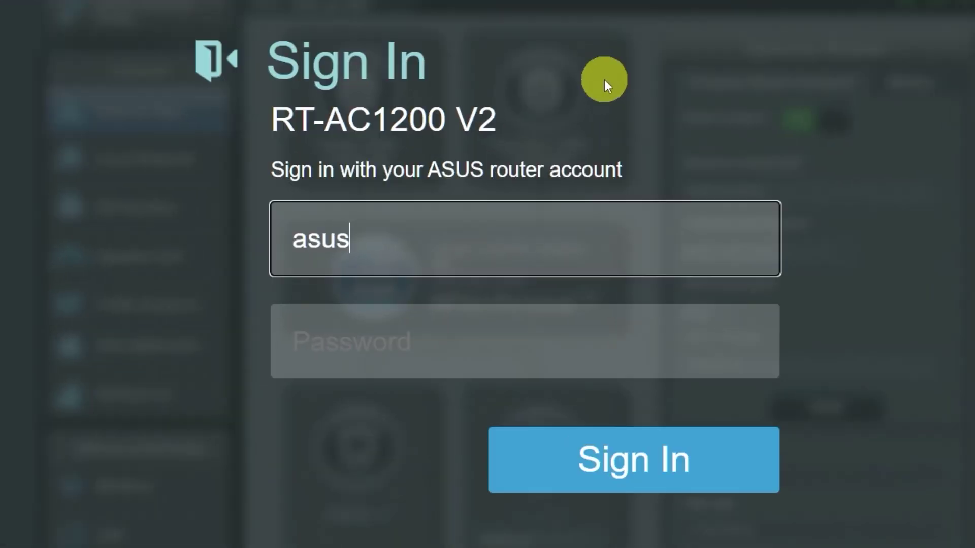
{"action": "left_click", "coordinate": [516, 345]}
{"action": "type", "text": "***********"}
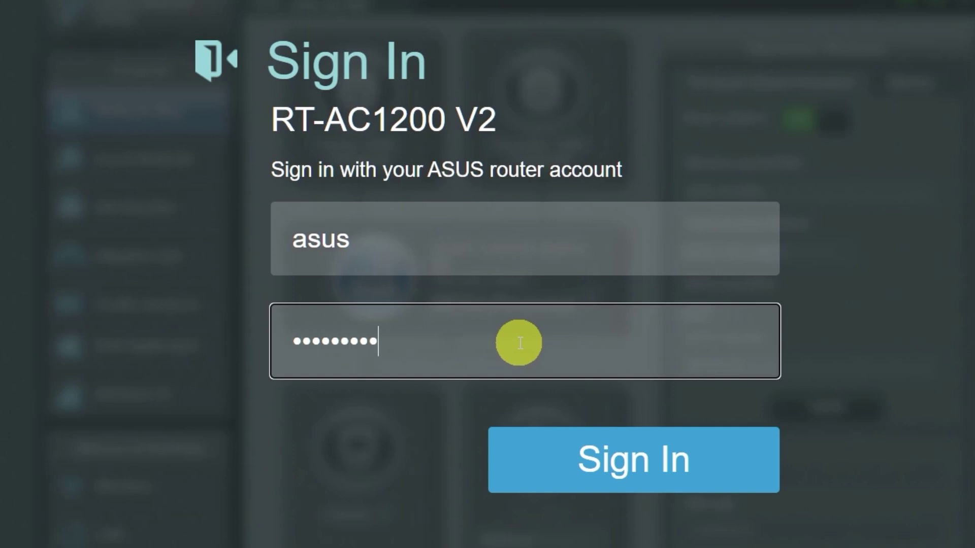
{"action": "left_click", "coordinate": [615, 464]}
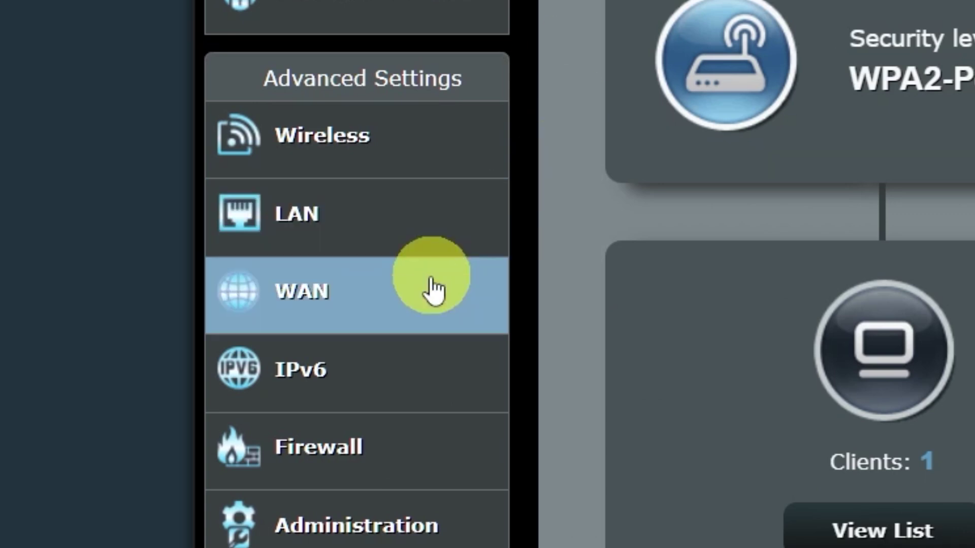
Use MAC Clone on the WAN page, apply it, and confirm a router reboot
{"action": "left_click", "coordinate": [403, 299]}
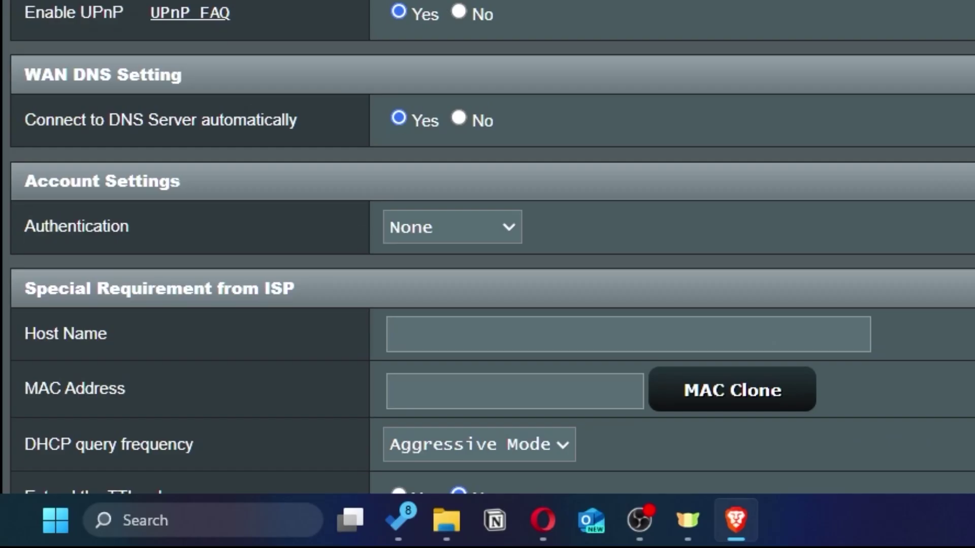
{"action": "scroll", "coordinate": [540, 422], "scroll_direction": "down", "scroll_amount": 5}
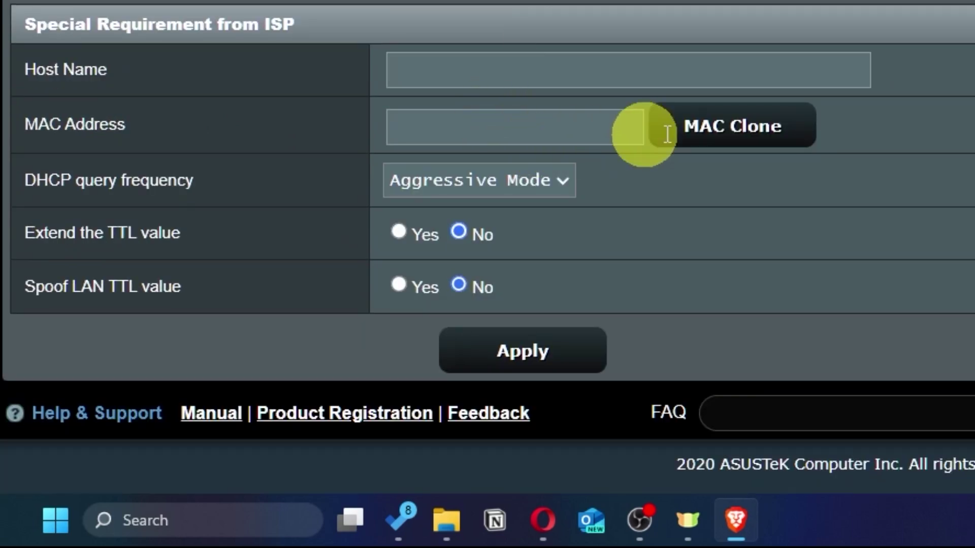
{"action": "left_click", "coordinate": [788, 136]}
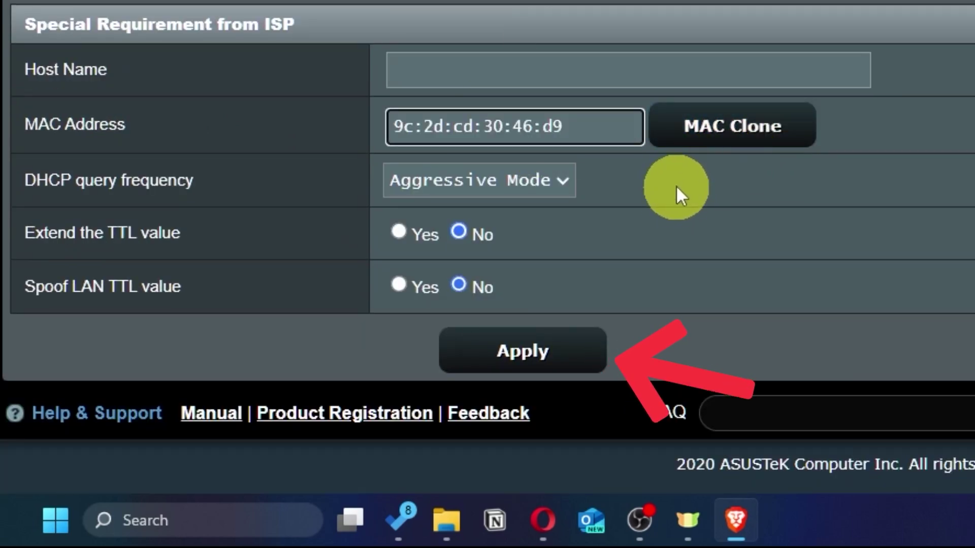
{"action": "left_click", "coordinate": [561, 364]}
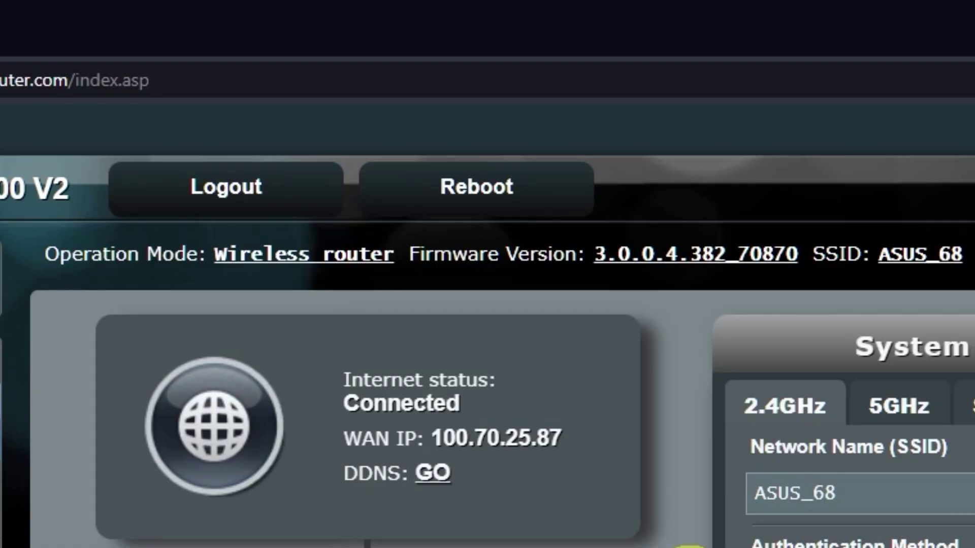
{"action": "left_click", "coordinate": [515, 192]}
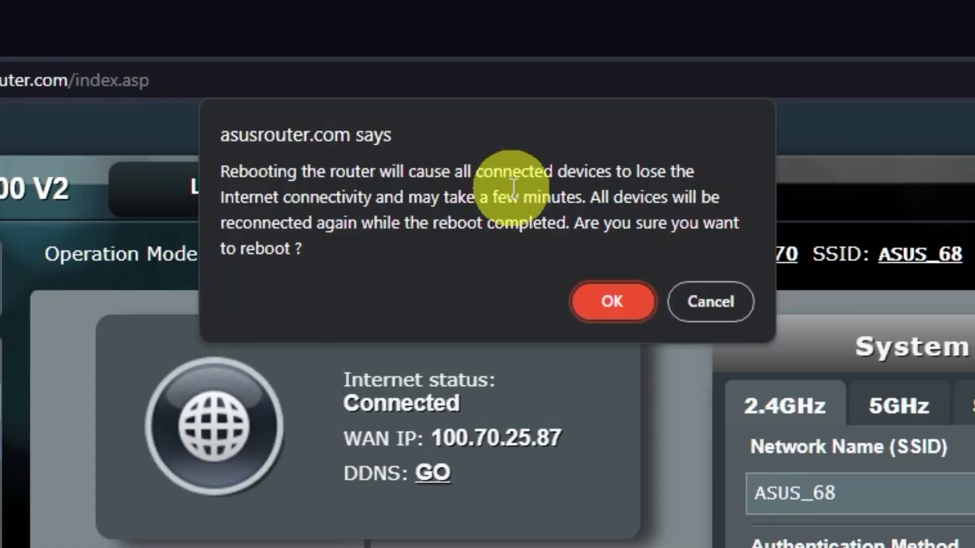
{"action": "left_click", "coordinate": [616, 304]}
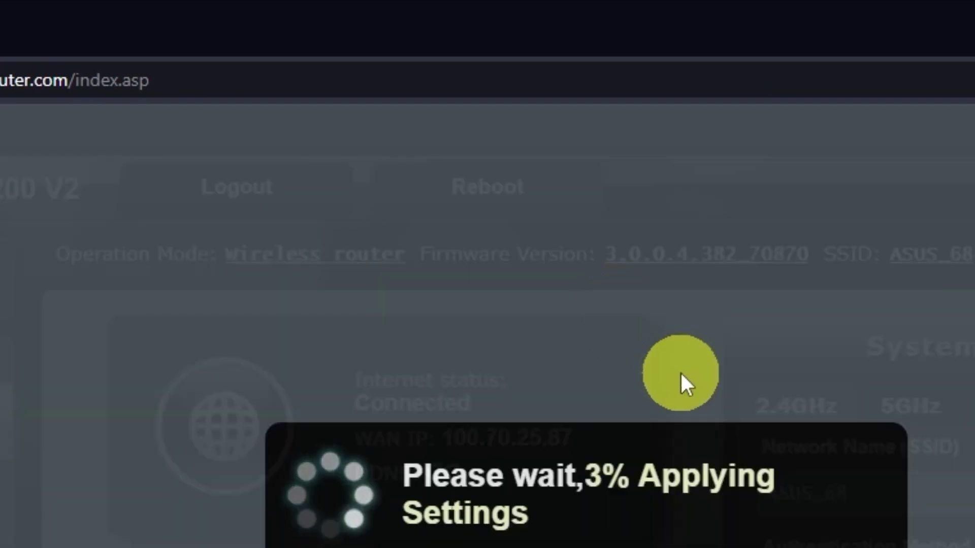